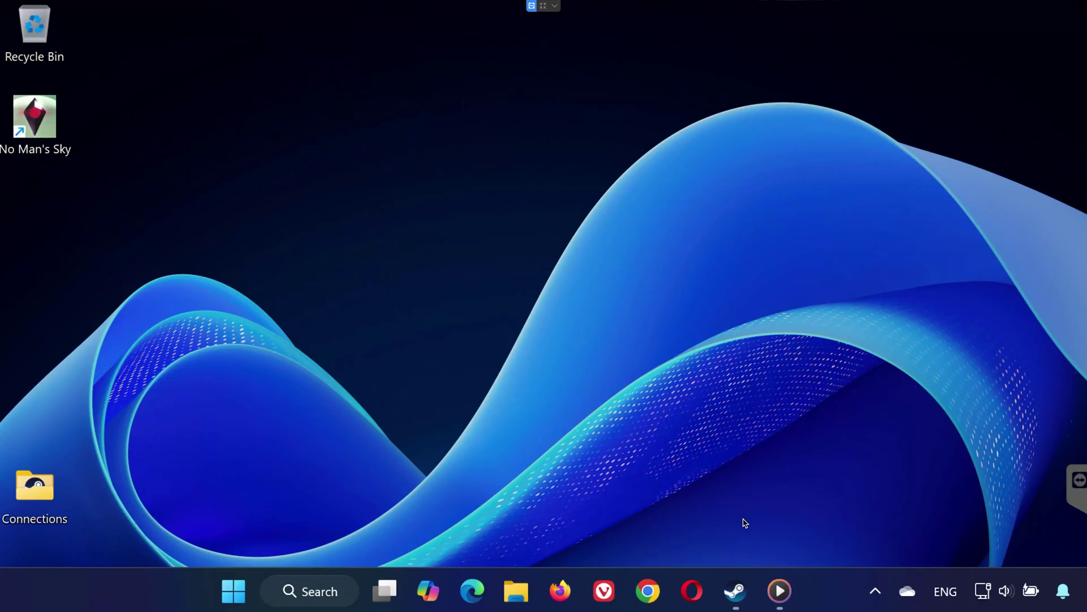
# Switch to Steam, verify the integrity of No Man's Sky's game files from the library, and close the game's properties.
pyautogui.click(737, 590)
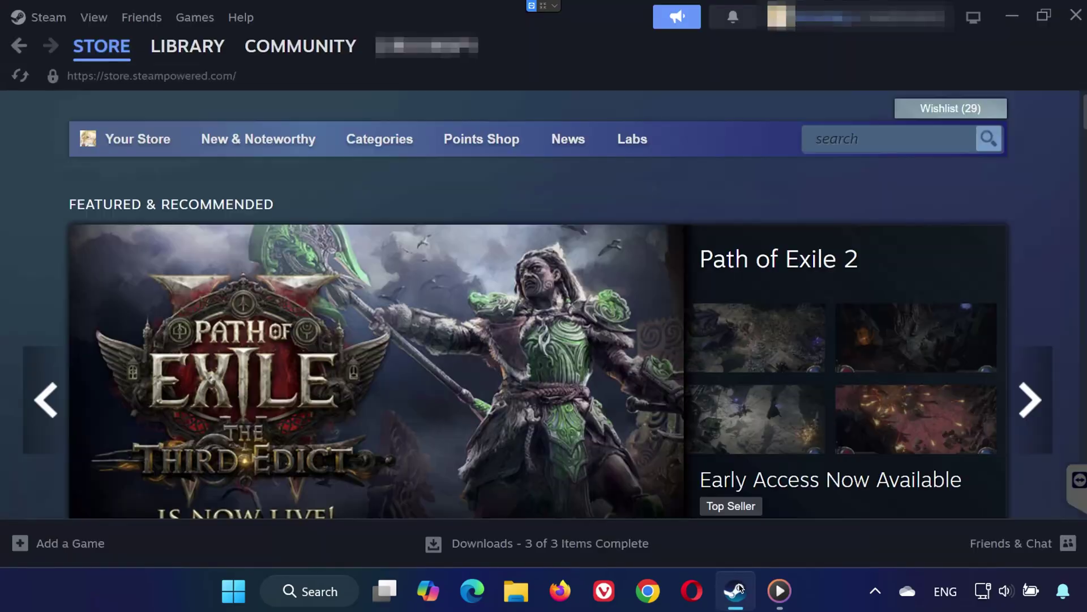
pyautogui.click(178, 45)
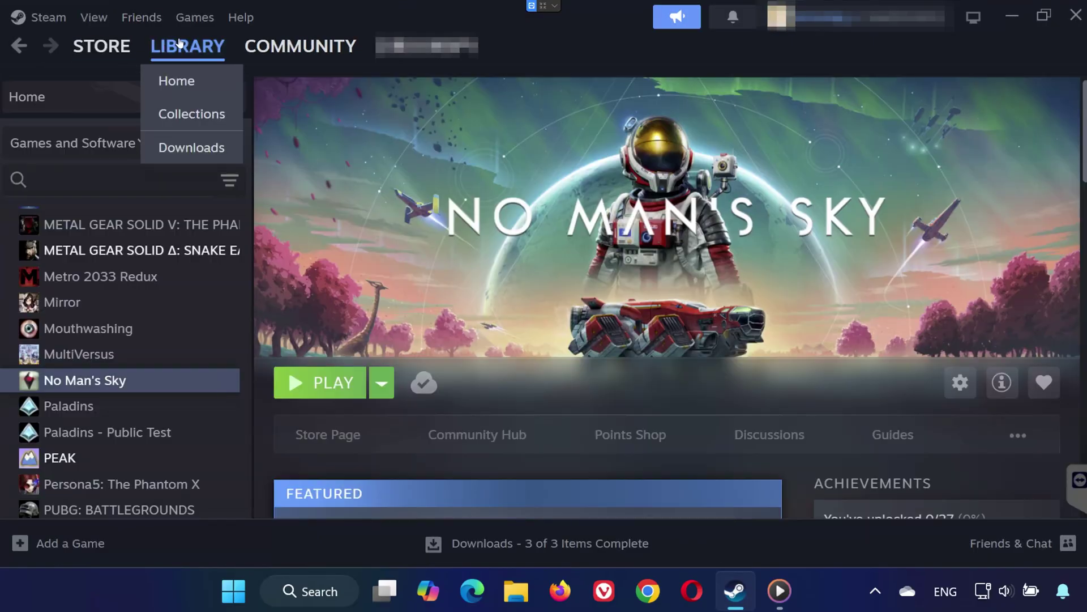
pyautogui.rightClick(135, 385)
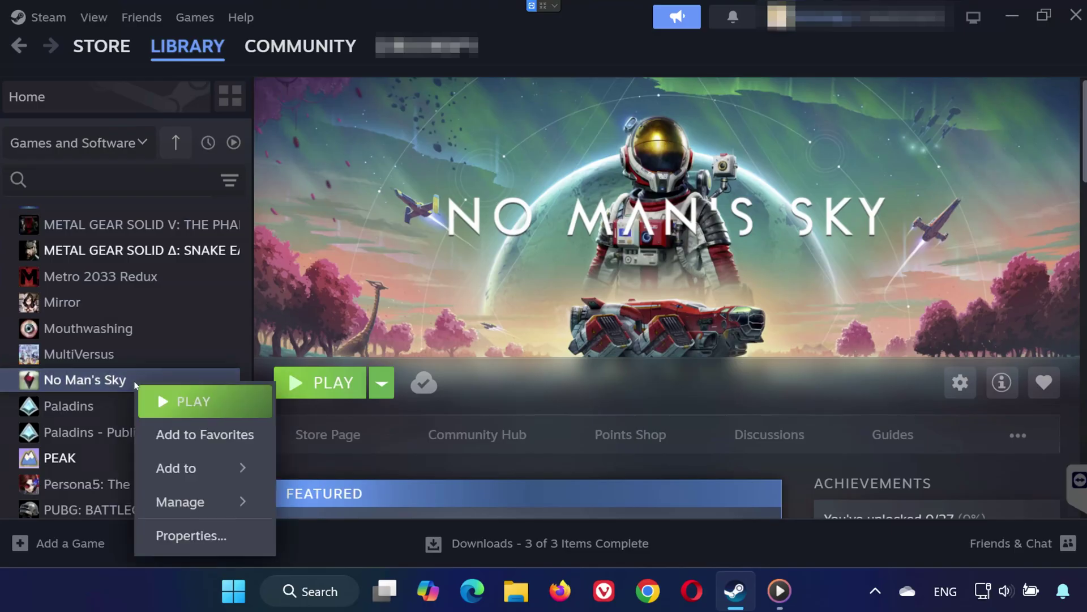
pyautogui.click(181, 533)
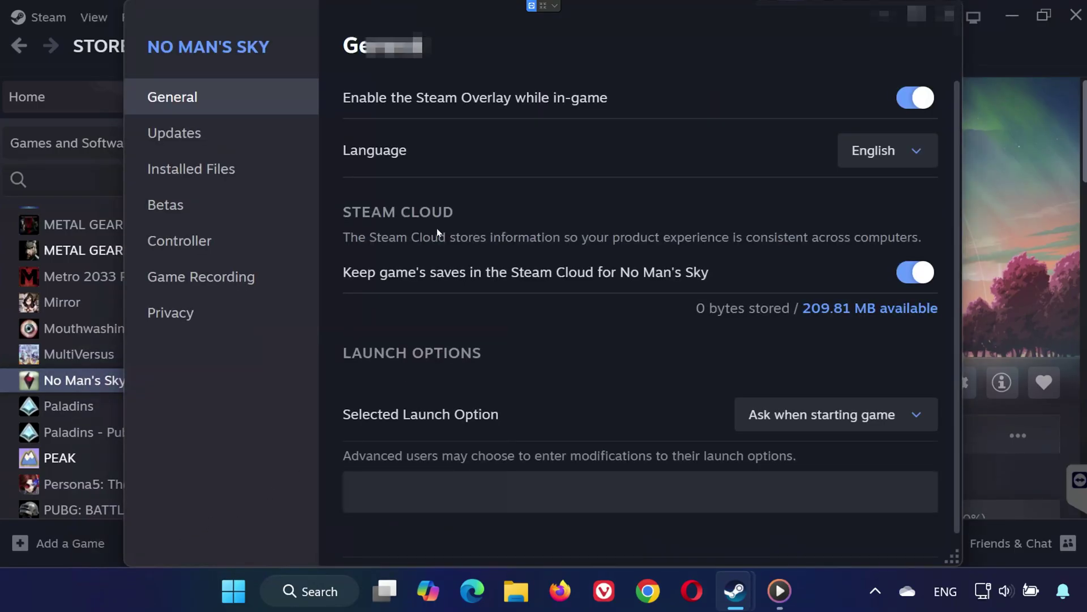
pyautogui.click(212, 172)
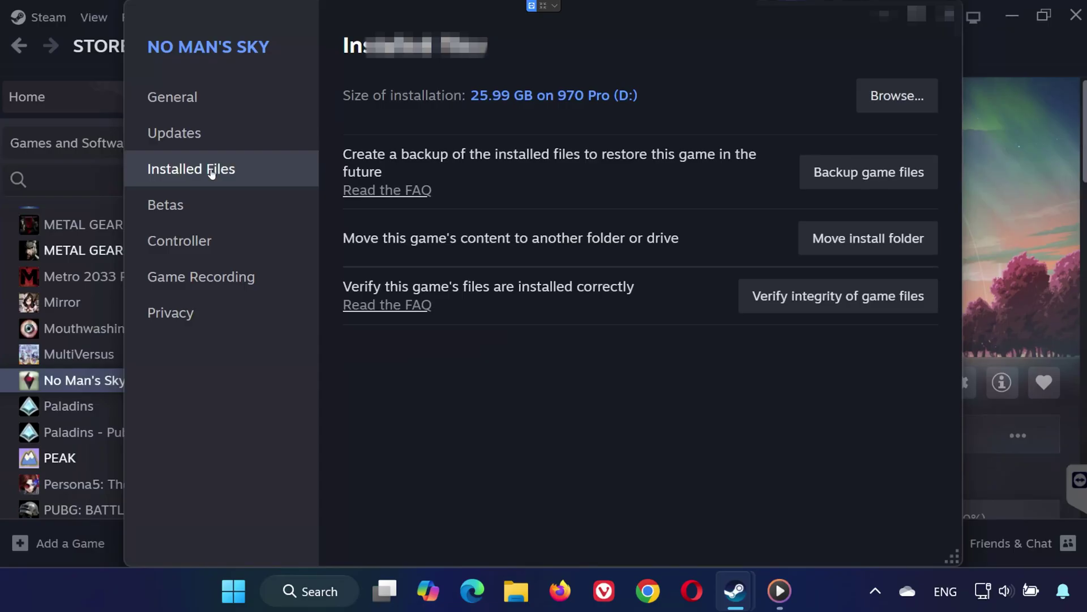
pyautogui.click(847, 295)
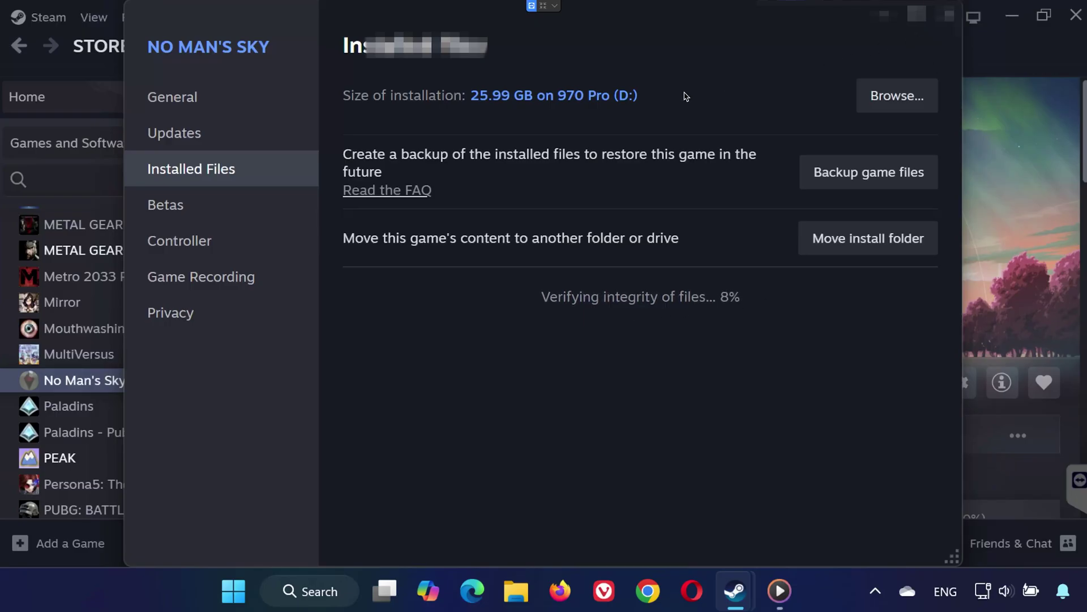
pyautogui.click(944, 17)
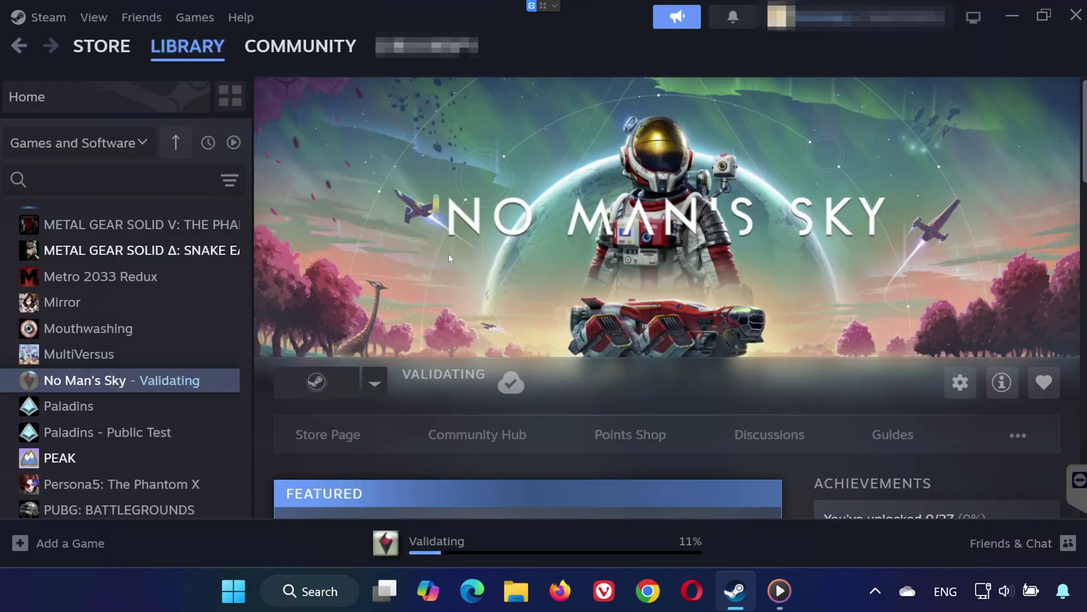
# Browse No Man's Sky's installed files from its Steam properties and open the Binaries folder.
pyautogui.rightClick(141, 382)
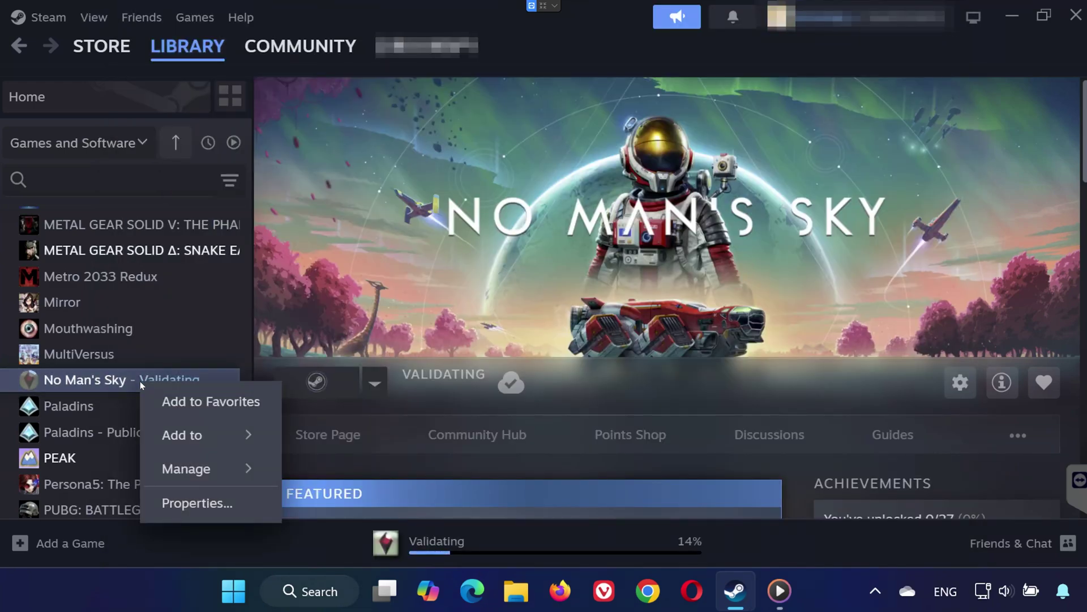
pyautogui.click(196, 503)
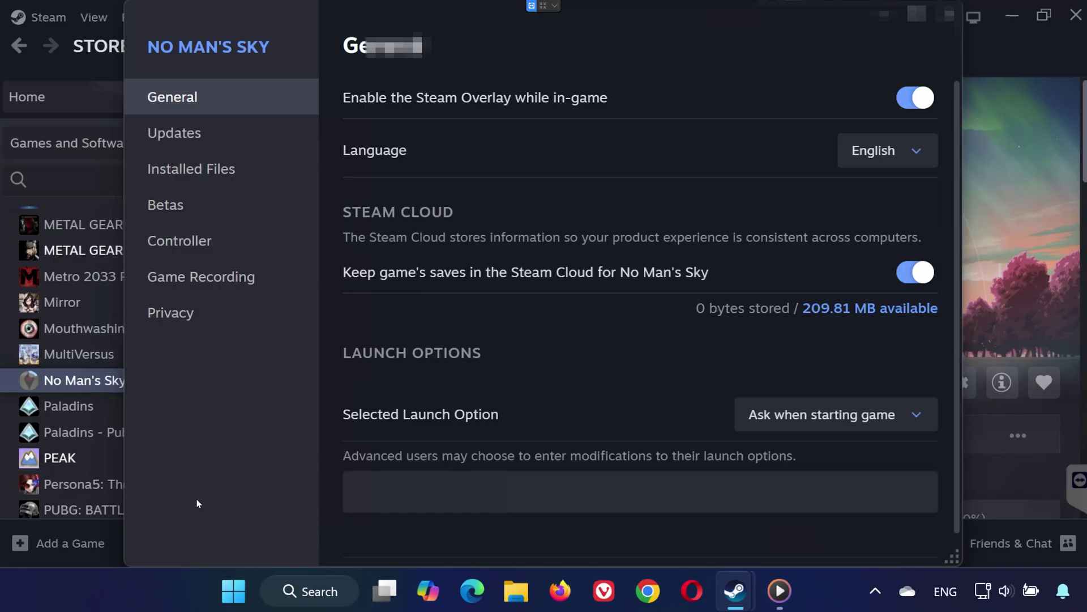
pyautogui.click(193, 170)
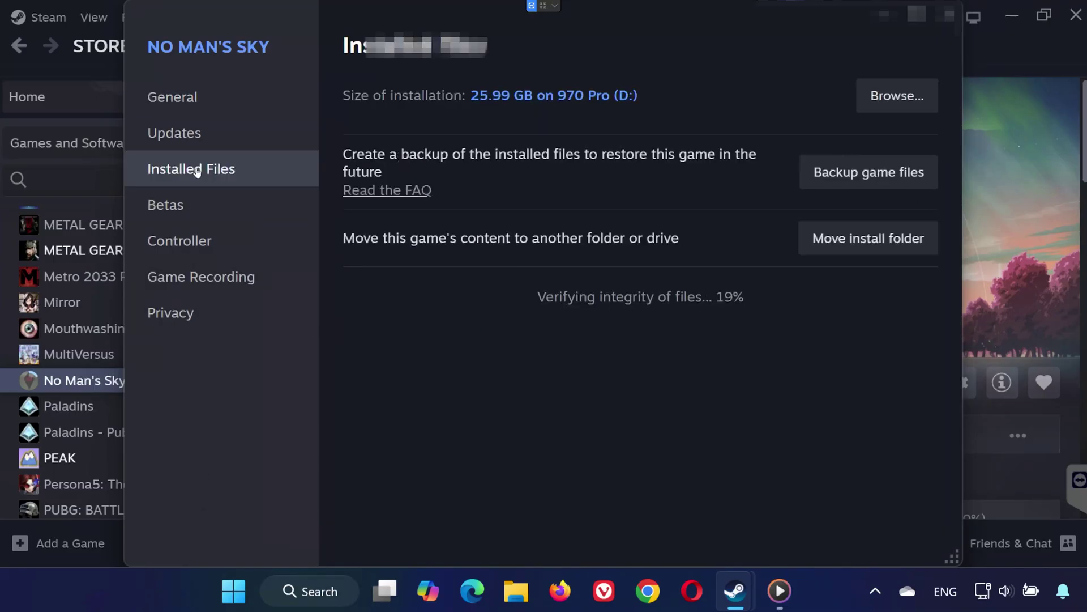
pyautogui.click(881, 105)
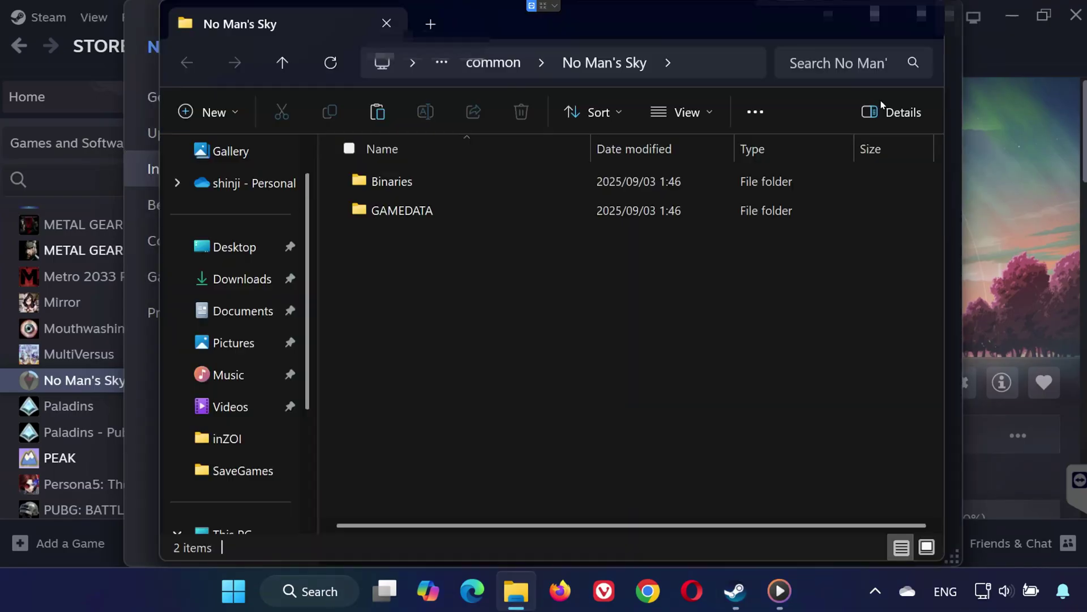
pyautogui.click(397, 191)
pyautogui.doubleClick(397, 191)
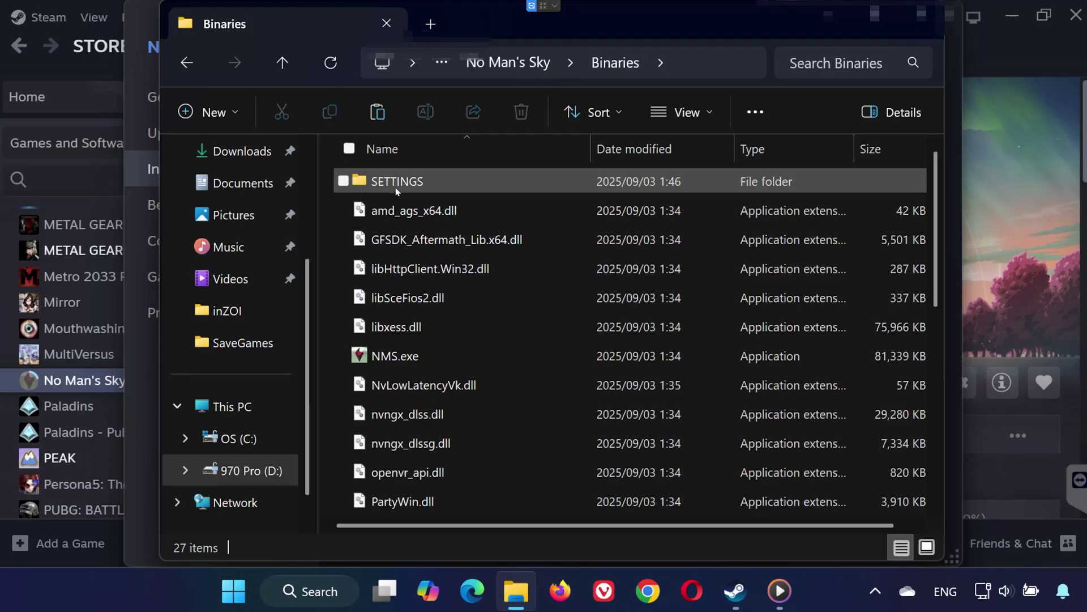
# Set NMS.exe to run as an administrator with fullscreen optimizations disabled, then close the folder and the game's properties.
pyautogui.rightClick(437, 354)
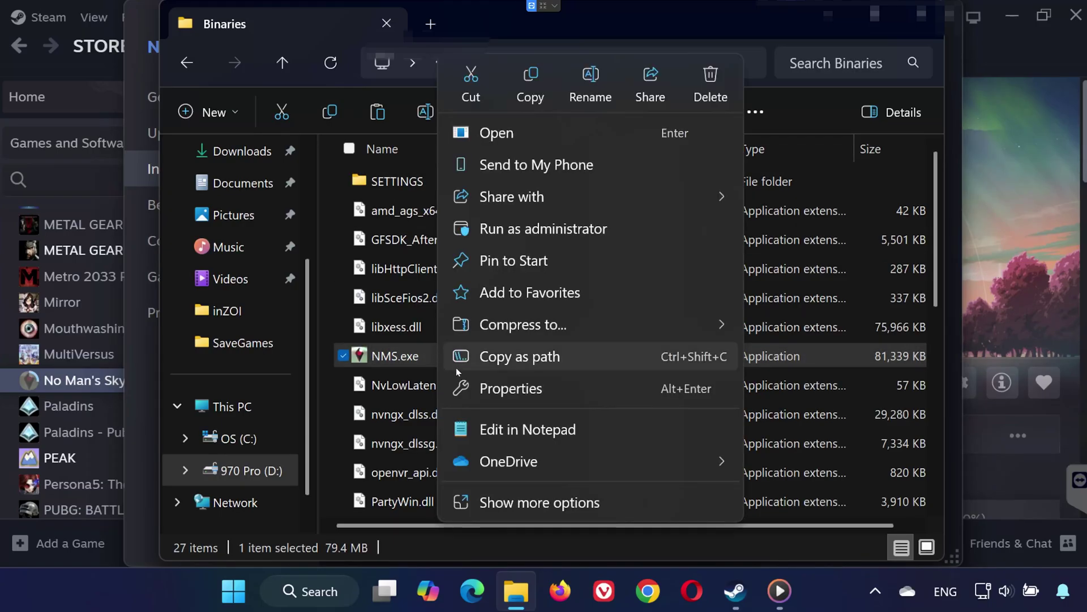
pyautogui.click(480, 389)
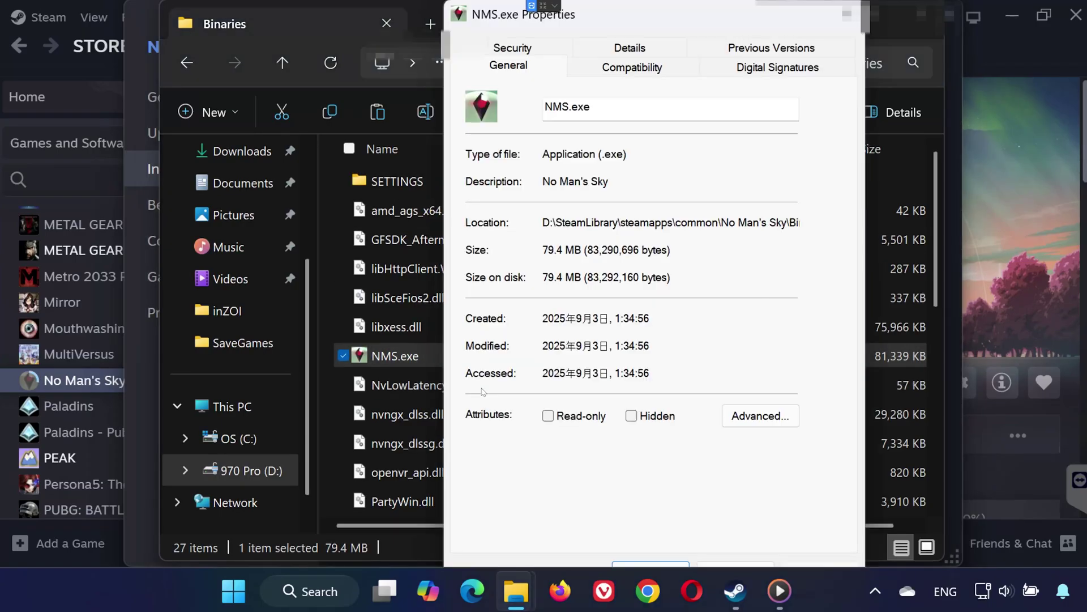
pyautogui.click(656, 70)
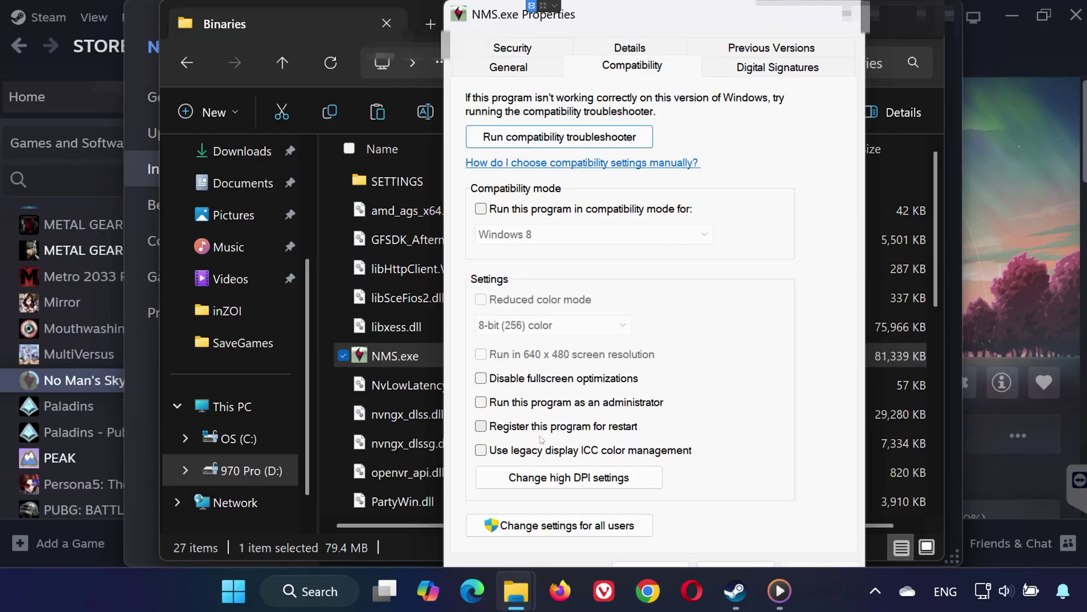
pyautogui.click(507, 405)
pyautogui.click(516, 379)
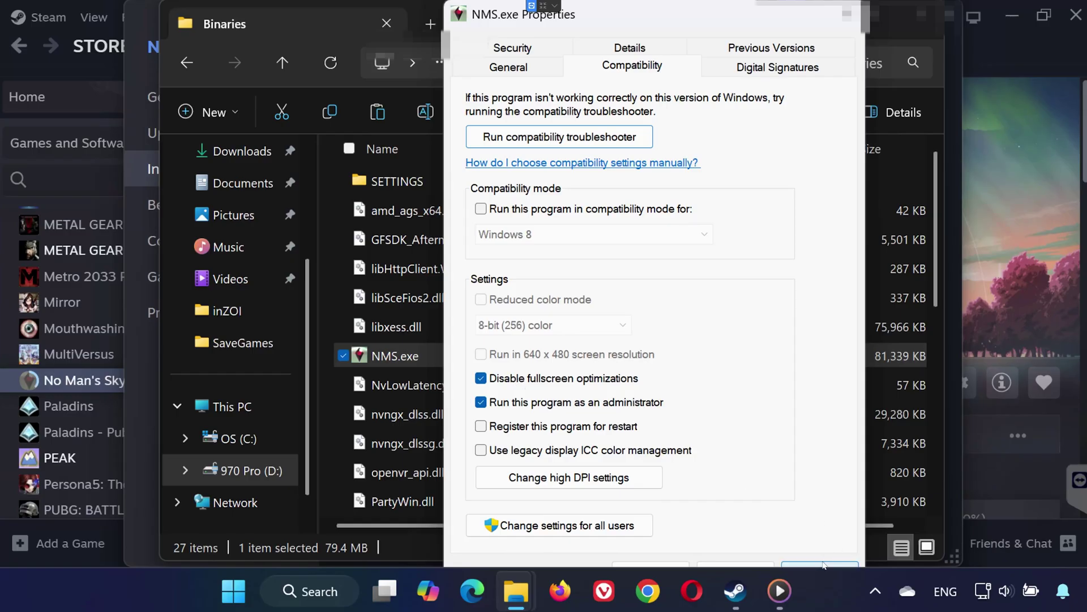
pyautogui.click(669, 563)
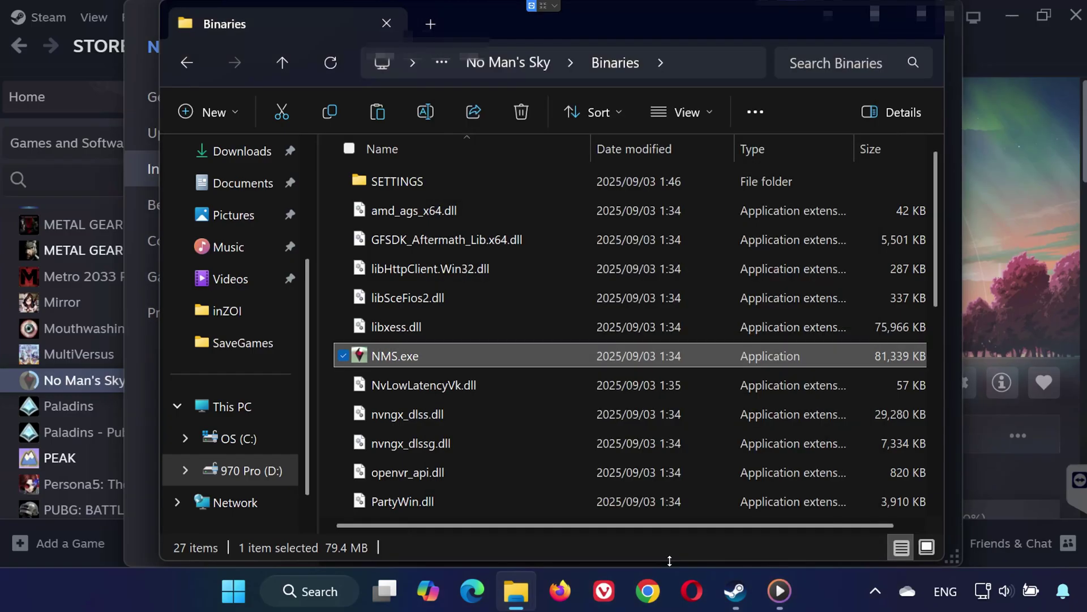
pyautogui.click(917, 12)
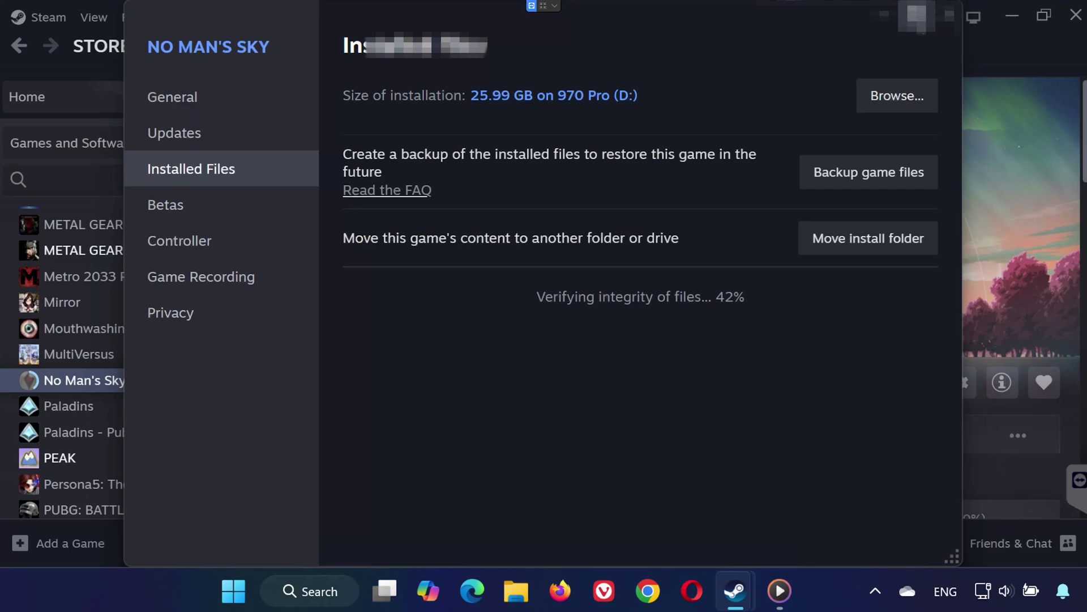
pyautogui.click(945, 16)
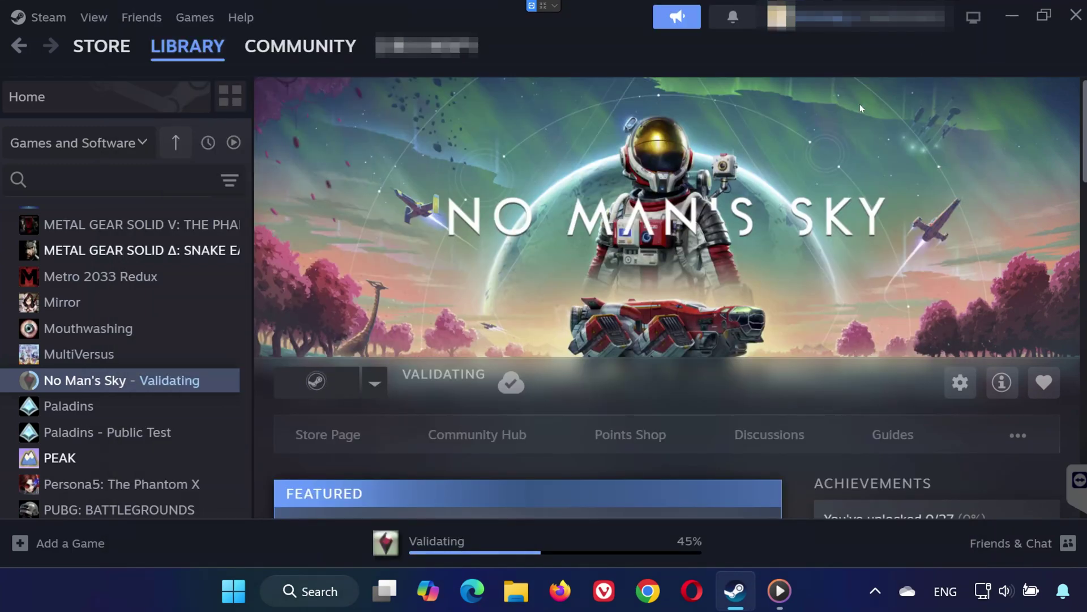
# Minimize Steam, open Device Manager and expand the display adapters.
pyautogui.click(1001, 19)
pyautogui.click(248, 601)
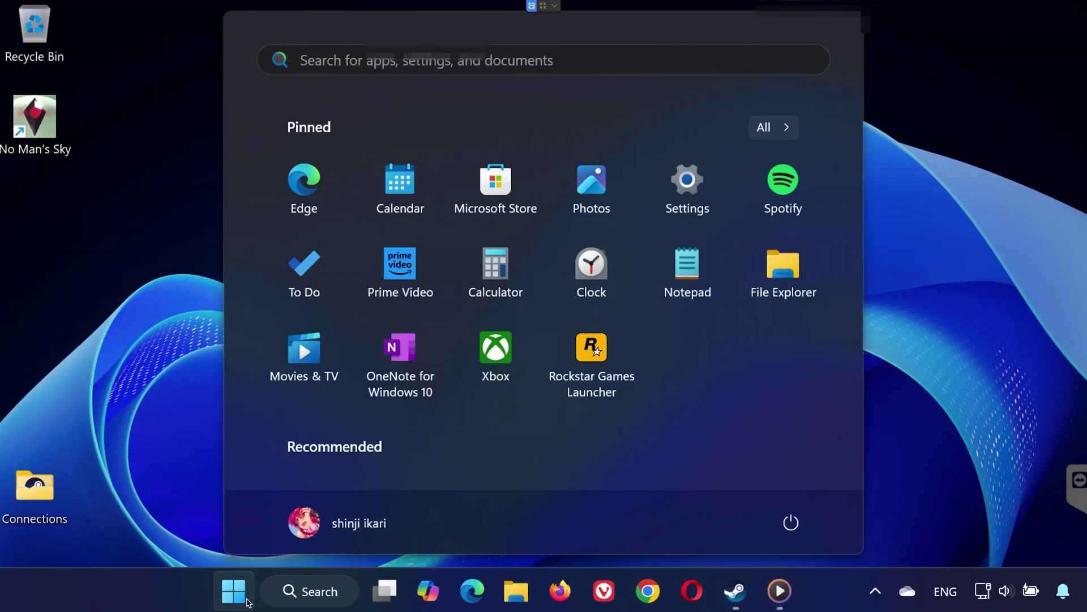
pyautogui.write('dev')
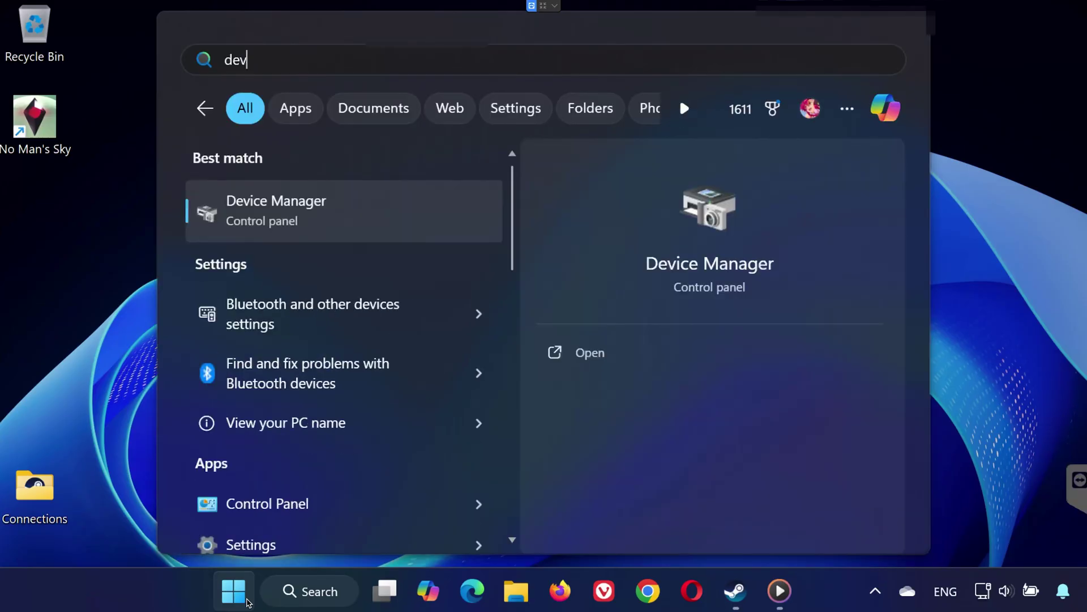
pyautogui.press('Return')
pyautogui.click(106, 256)
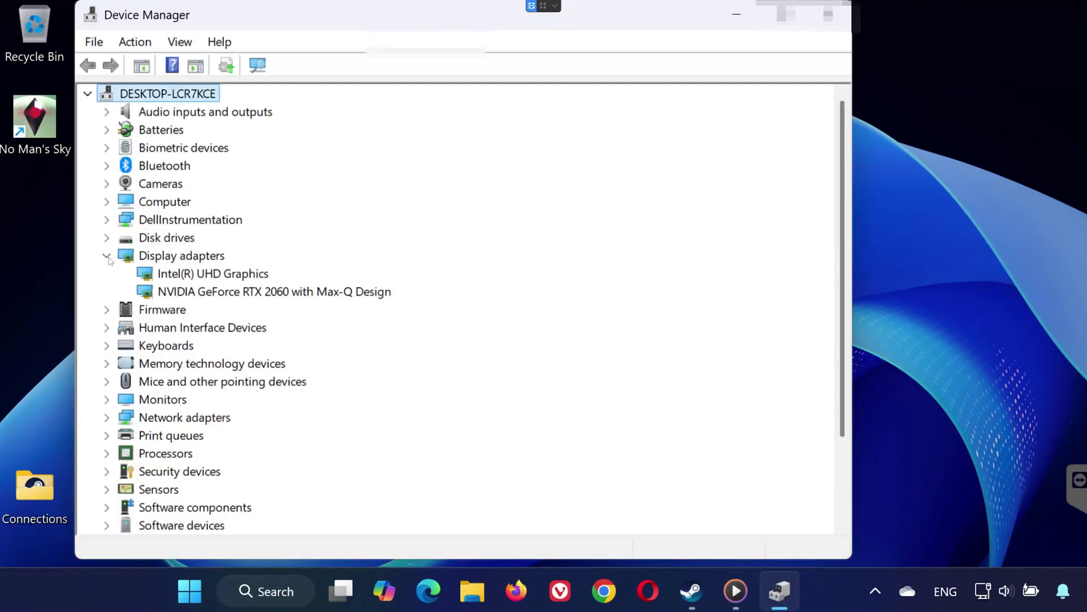
# Search automatically for updated drivers for the NVIDIA GeForce RTX 2060 with Max-Q Design, then close Device Manager.
pyautogui.rightClick(196, 295)
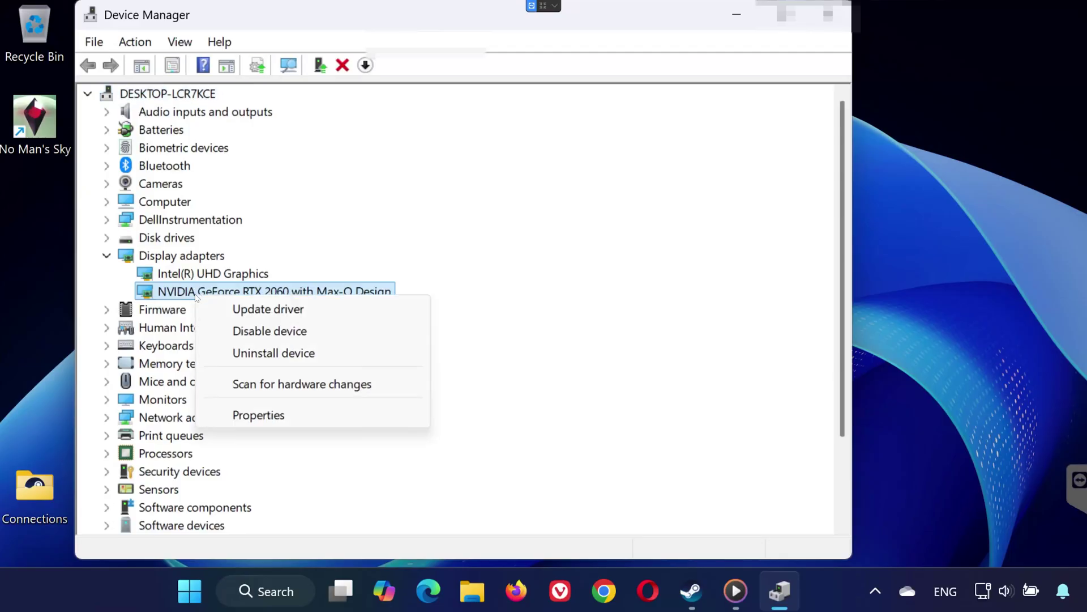
pyautogui.click(232, 309)
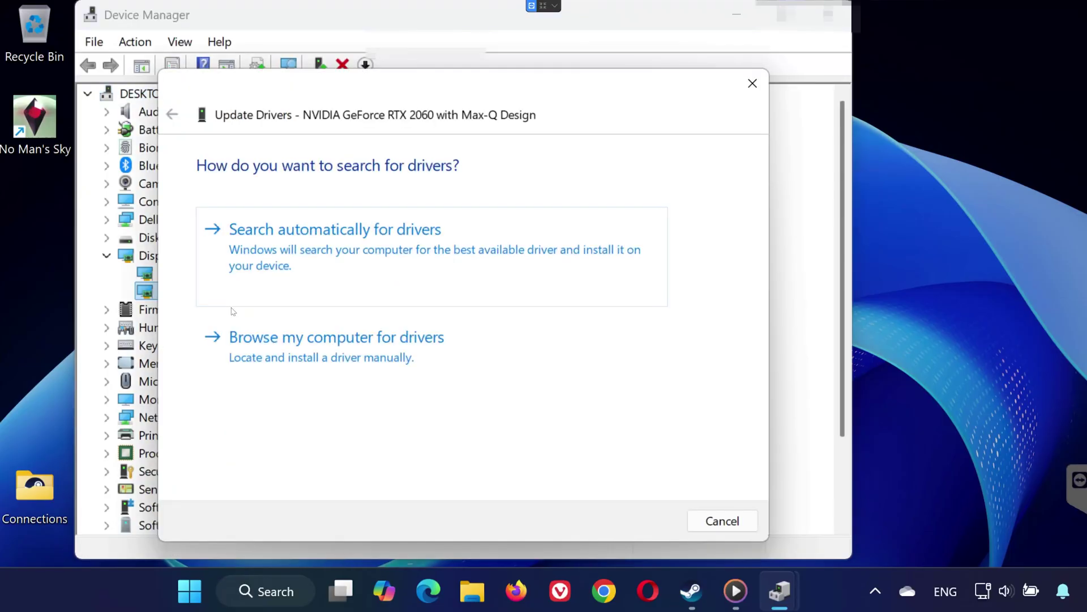
pyautogui.click(385, 254)
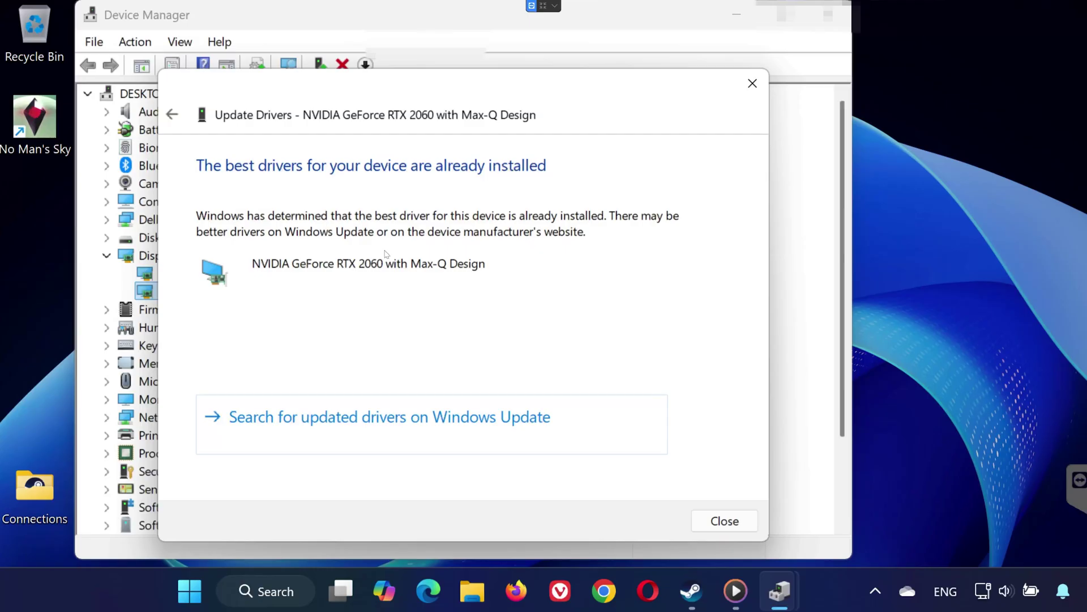
pyautogui.click(753, 85)
pyautogui.click(829, 15)
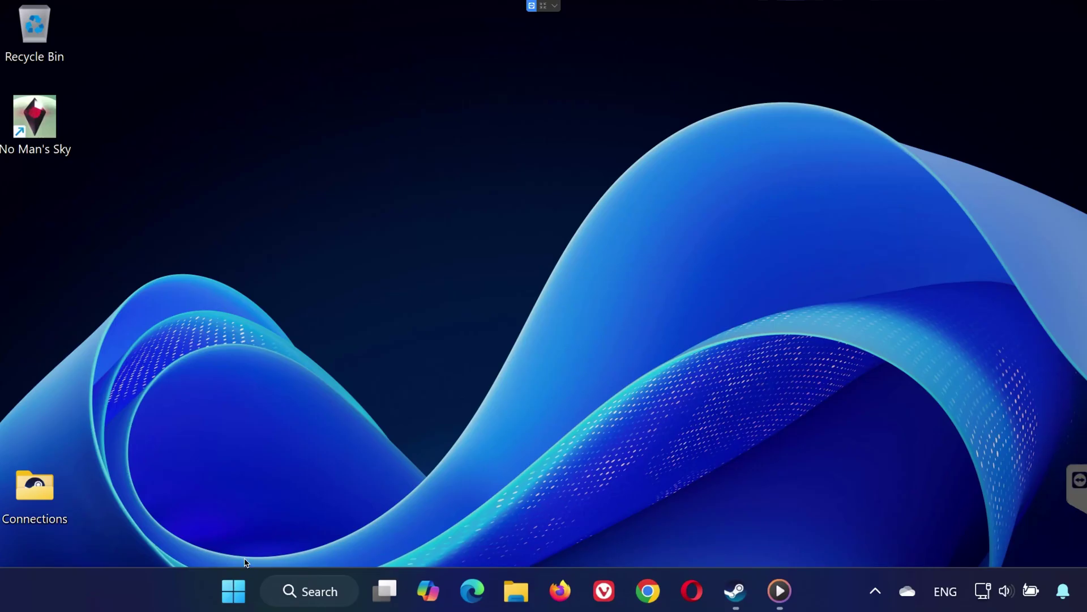
# Open the NVIDIA App and go to its graphics drivers section.
pyautogui.click(233, 592)
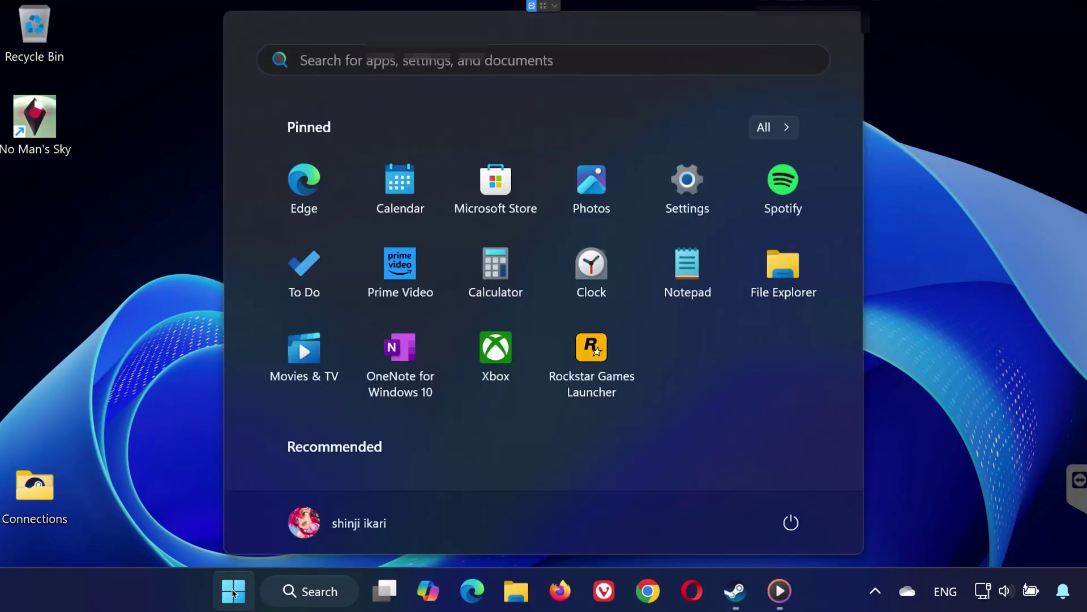
pyautogui.write('nvi')
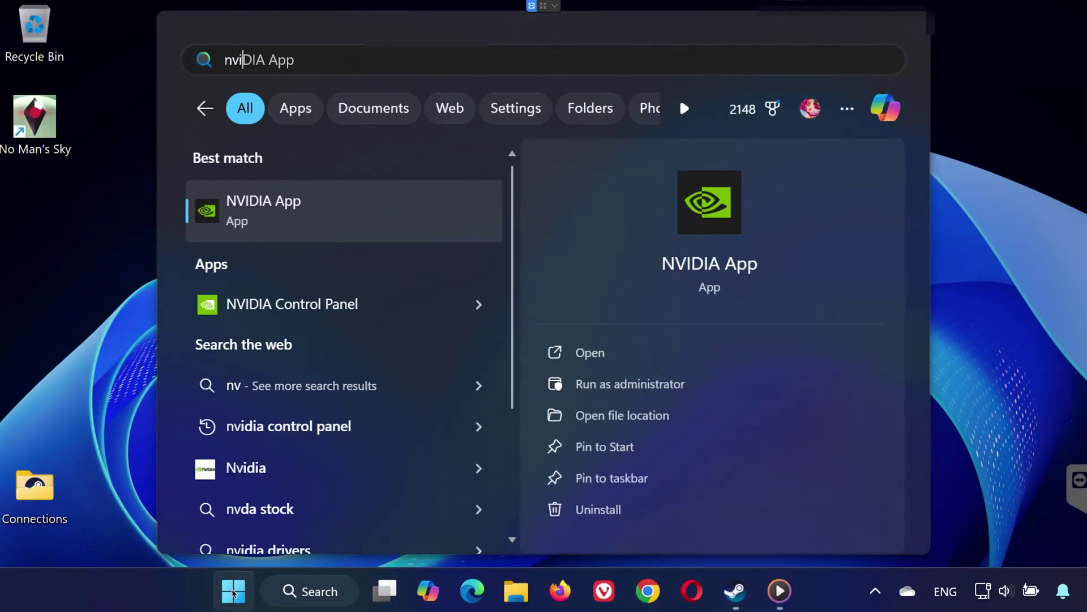
pyautogui.press('Return')
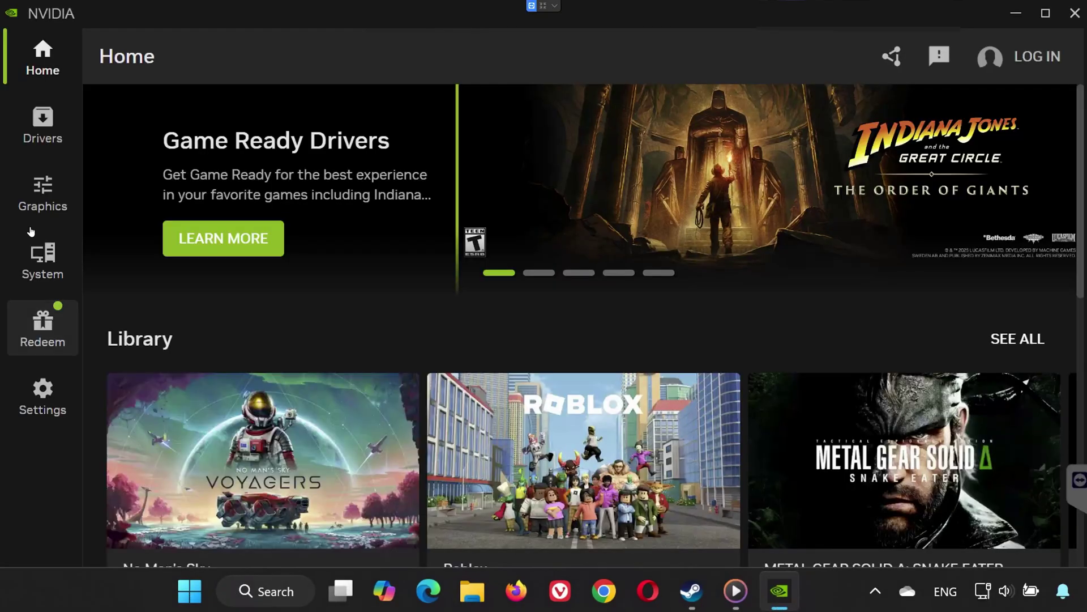
pyautogui.click(40, 116)
pyautogui.click(1052, 107)
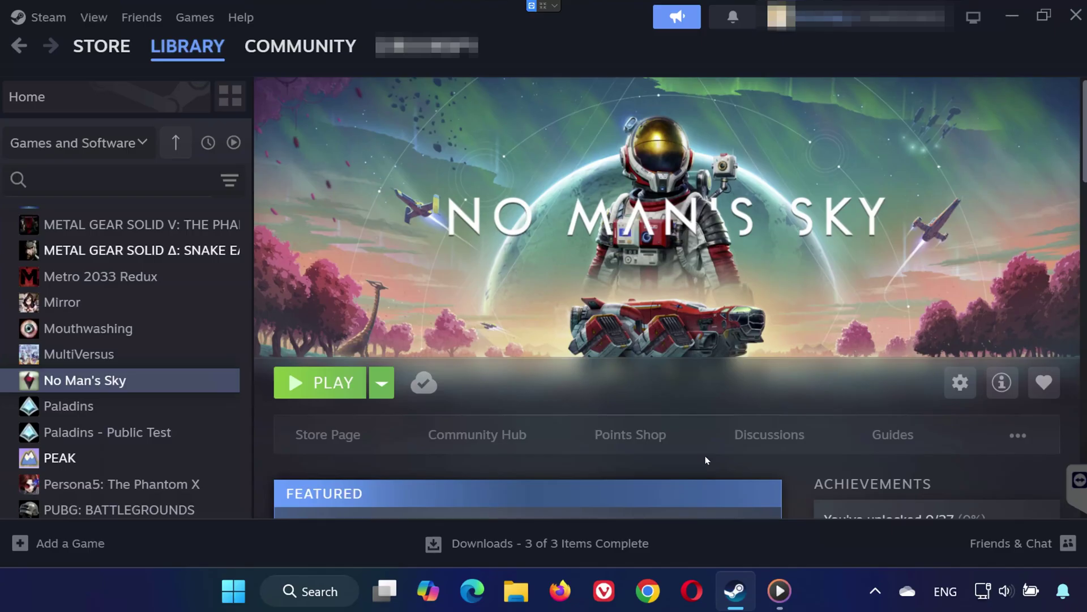
# Try the launch options -dx11 and -dx12 for No Man's Sky in Steam, clearing them before closing the game's properties.
pyautogui.rightClick(134, 380)
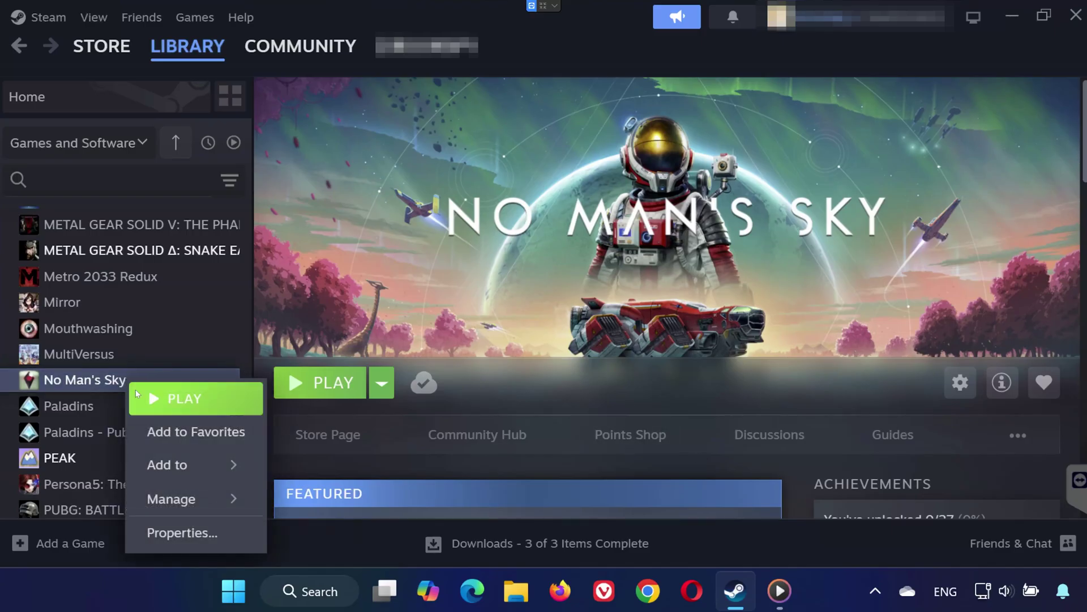
pyautogui.click(182, 528)
pyautogui.click(427, 491)
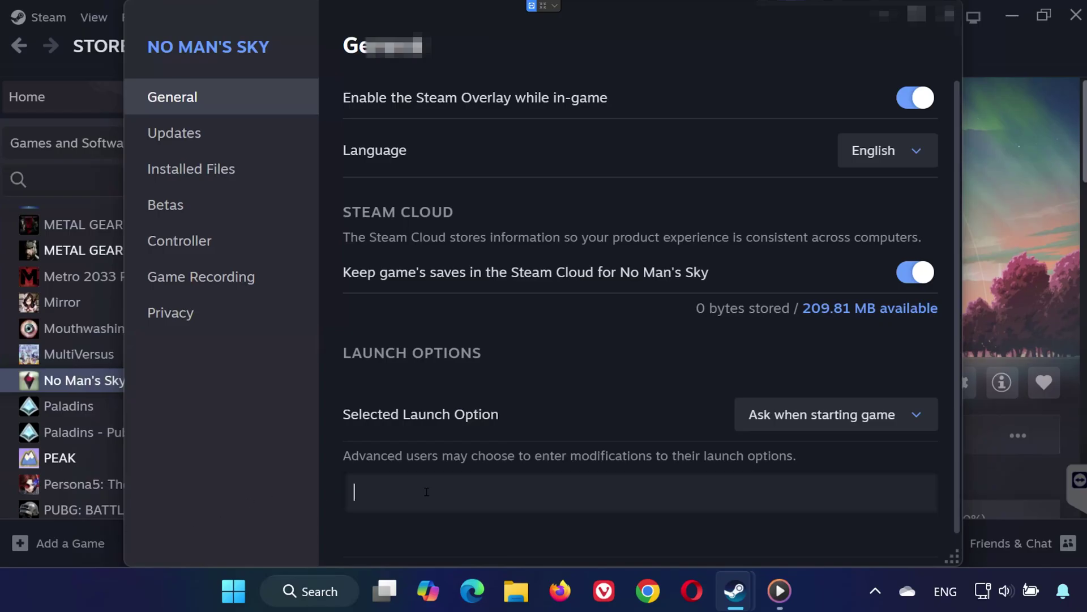
pyautogui.write('-dx11')
pyautogui.press('BackSpace')
pyautogui.write('2')
pyautogui.moveTo(401, 493); pyautogui.dragTo(272, 498)
pyautogui.press('BackSpace')
pyautogui.click(951, 16)
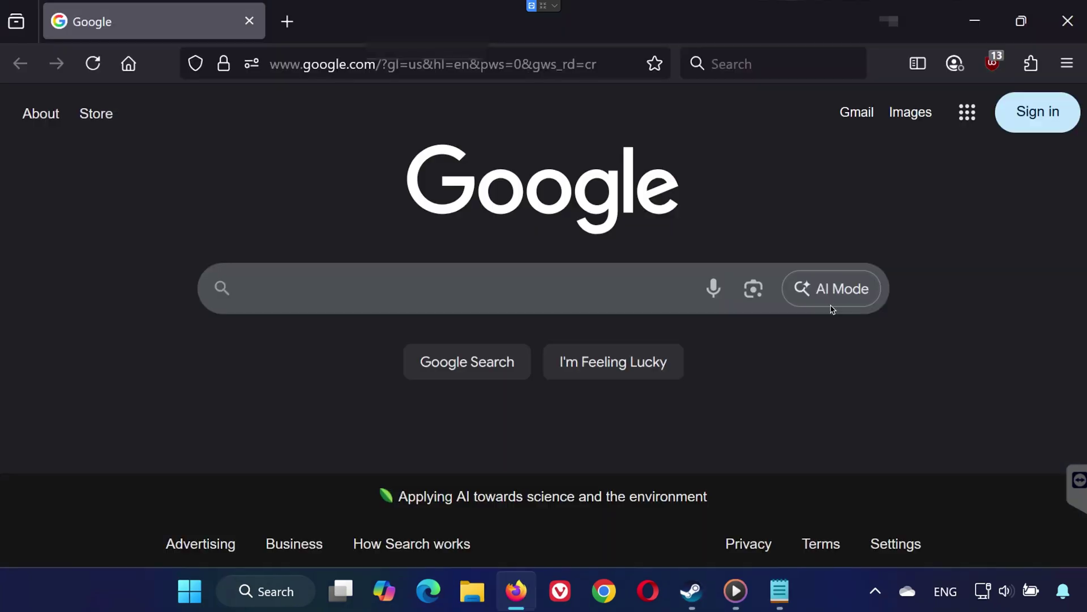
# Load Microsoft's Visual C++ Redistributable page from the copied address, download the x86 and x64 installers, and close the browser.
pyautogui.rightClick(537, 73)
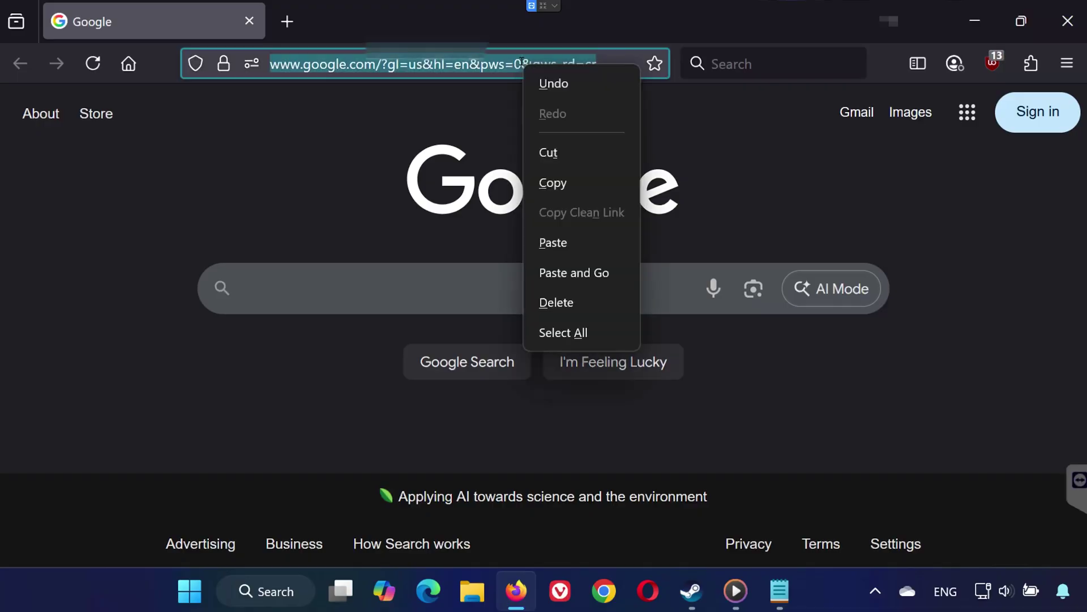
pyautogui.click(575, 273)
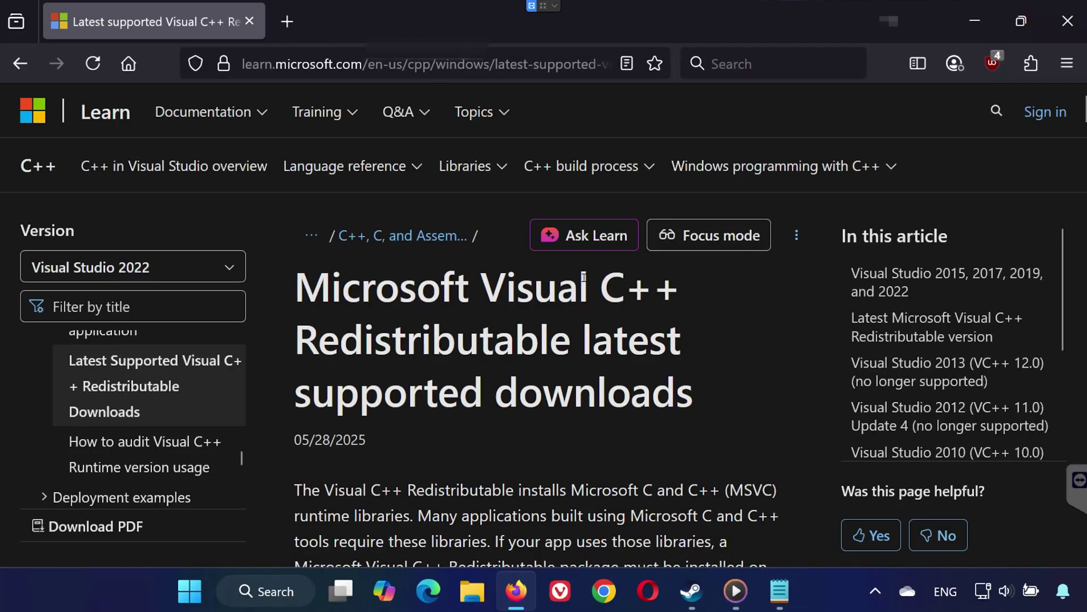
pyautogui.scroll(-5, 585, 280)
pyautogui.scroll(-8, 585, 282)
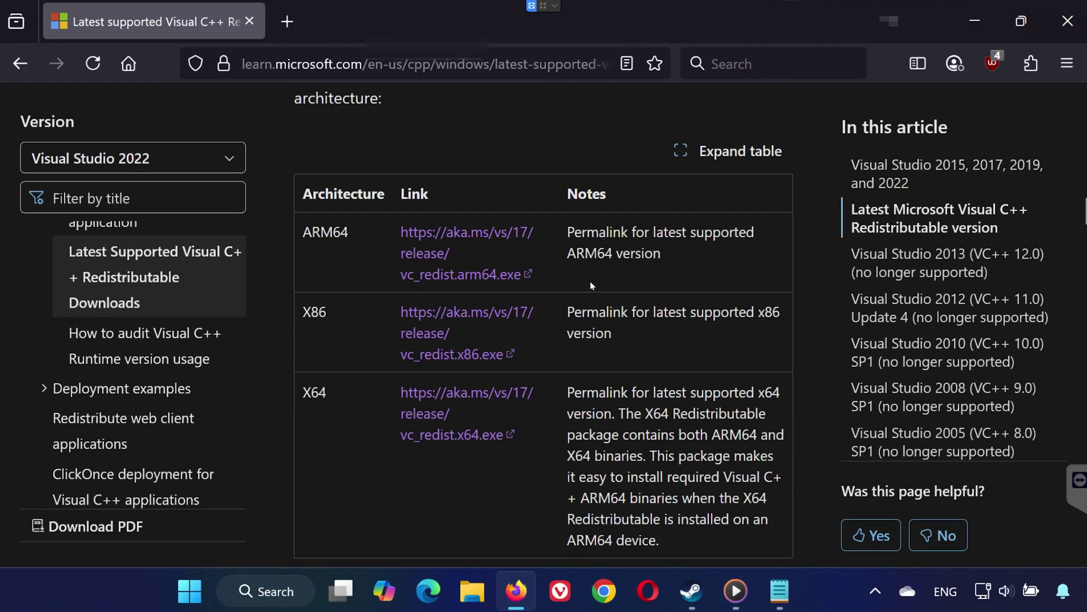
pyautogui.click(454, 354)
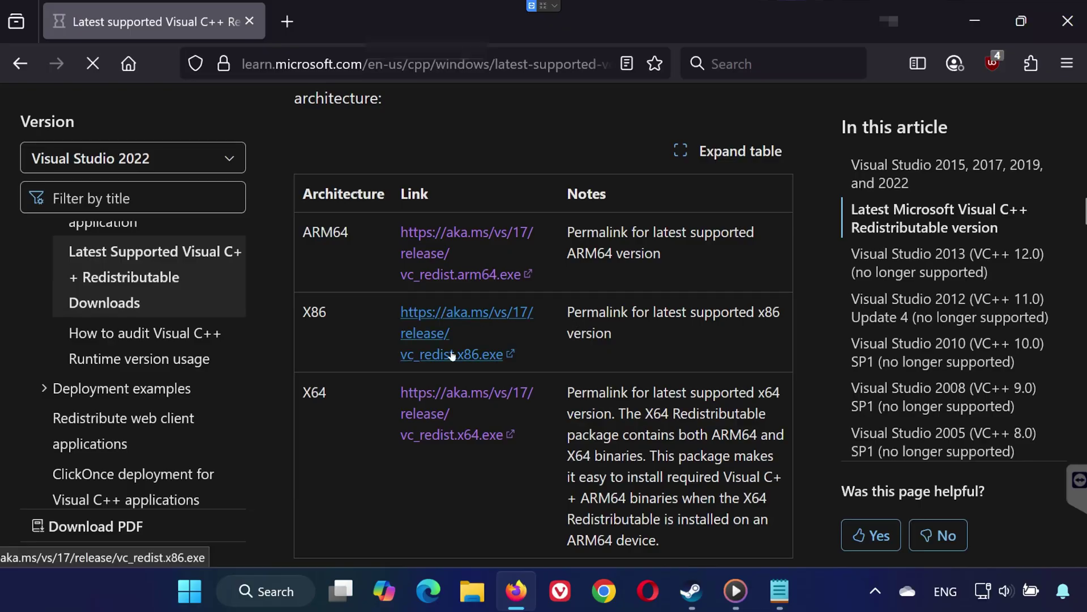
pyautogui.click(456, 434)
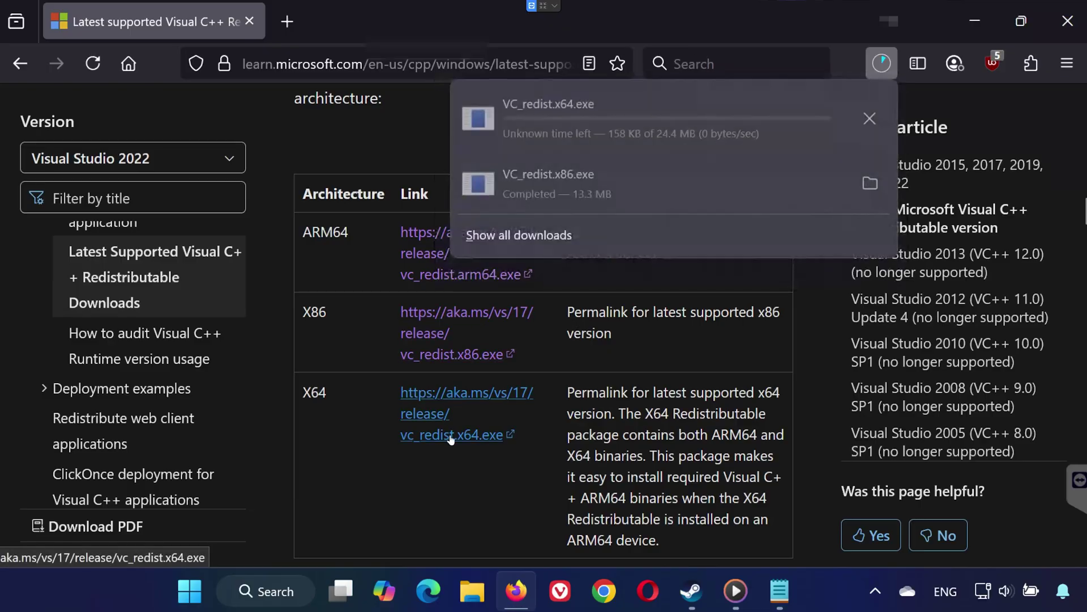
pyautogui.hotkey('alt', 'F4')
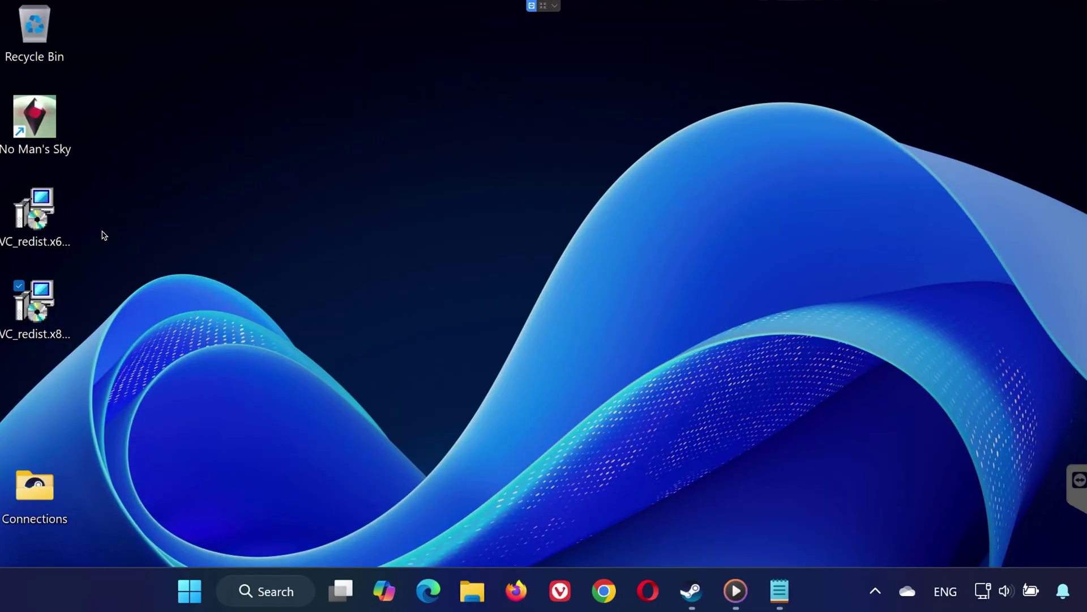
# Run the VC_redist x64 installer from the desktop, accept the license terms, install the package and close the setup.
pyautogui.doubleClick(35, 213)
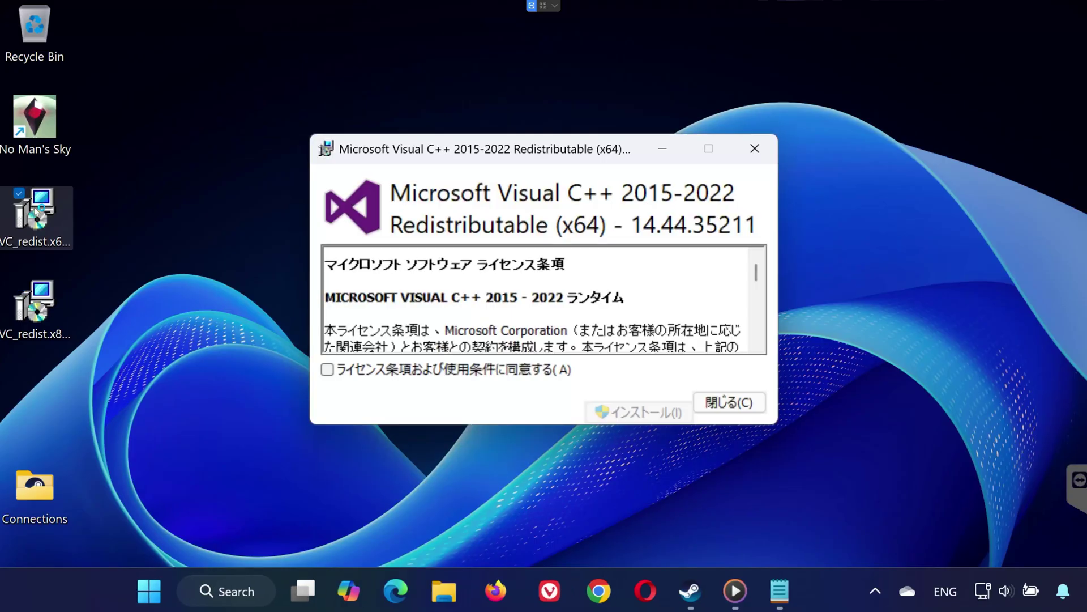
pyautogui.click(328, 371)
pyautogui.click(619, 414)
pyautogui.click(440, 463)
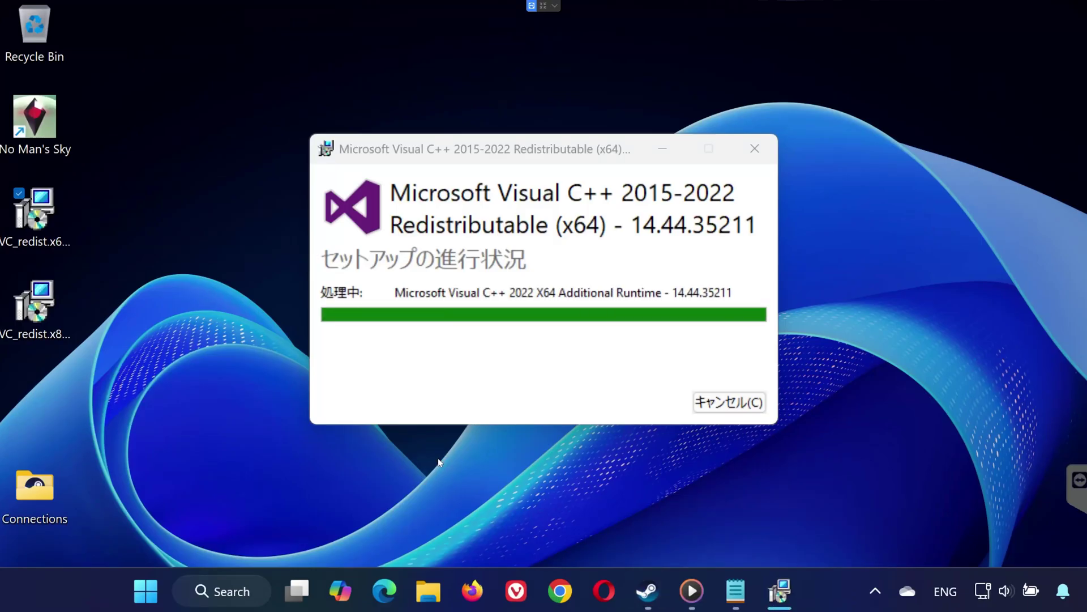
pyautogui.click(728, 404)
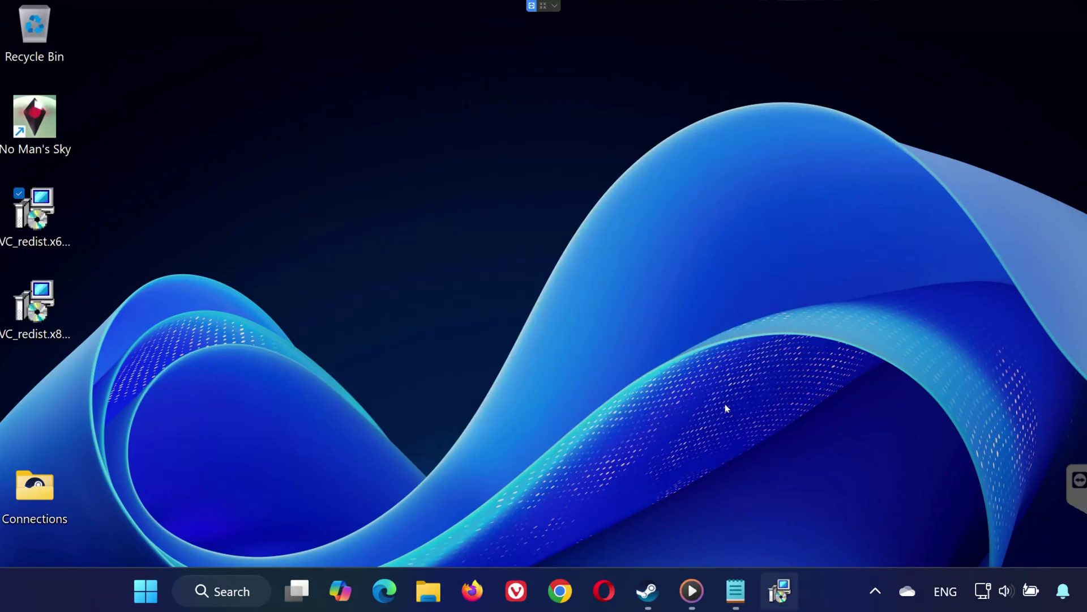
# Run the VC_redist x86 installer from the desktop, accept the license terms, install the package and close the setup.
pyautogui.doubleClick(35, 311)
pyautogui.click(326, 369)
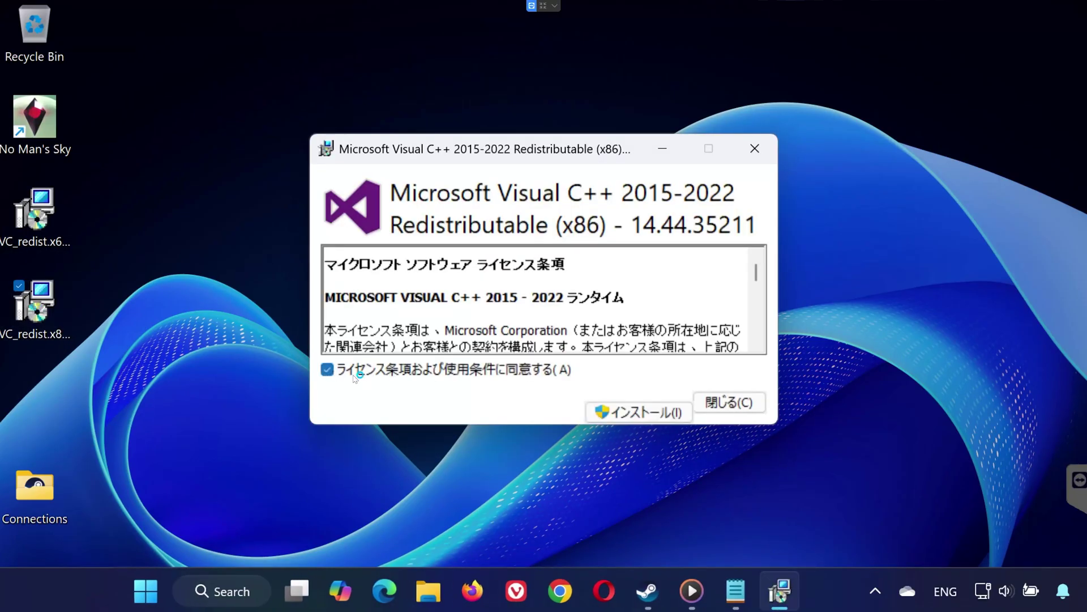
pyautogui.click(617, 413)
pyautogui.click(430, 476)
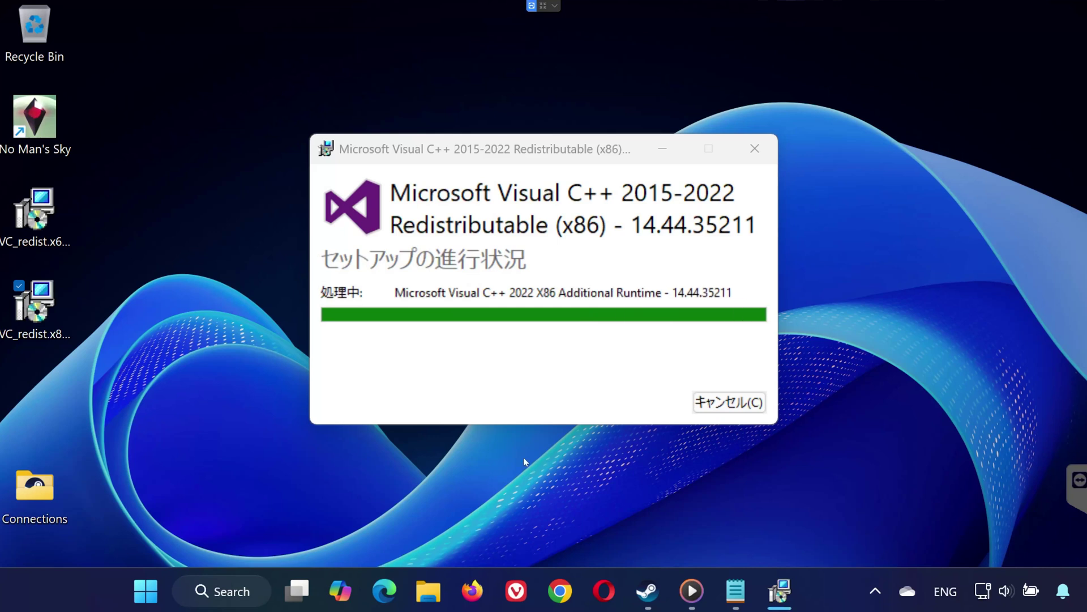
pyautogui.click(726, 403)
# Open the Windows power options, and launch No Man's Sky from the Steam library.
pyautogui.click(189, 591)
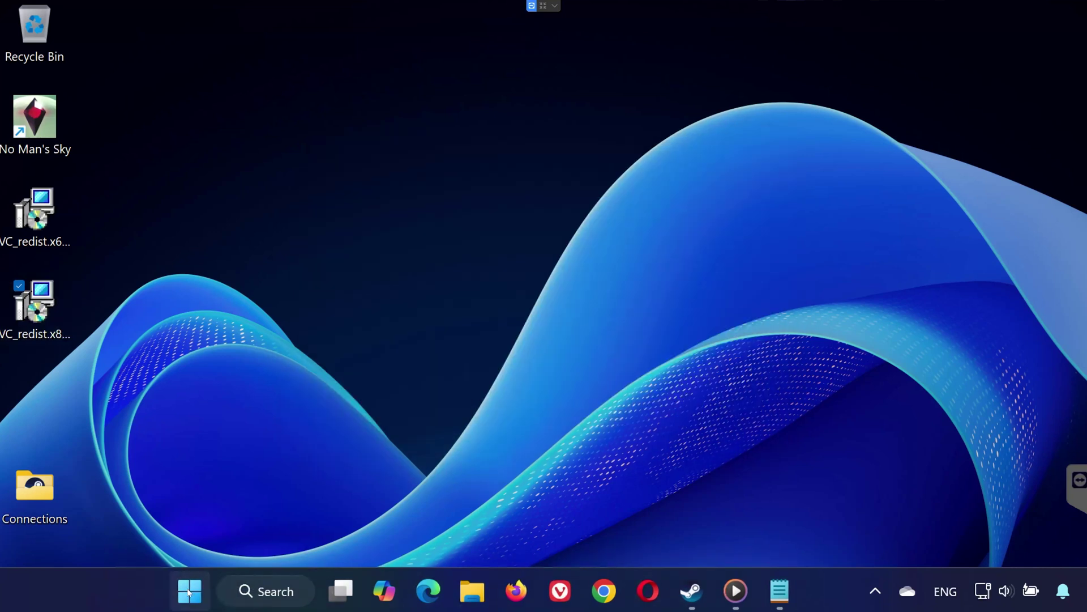
pyautogui.click(791, 523)
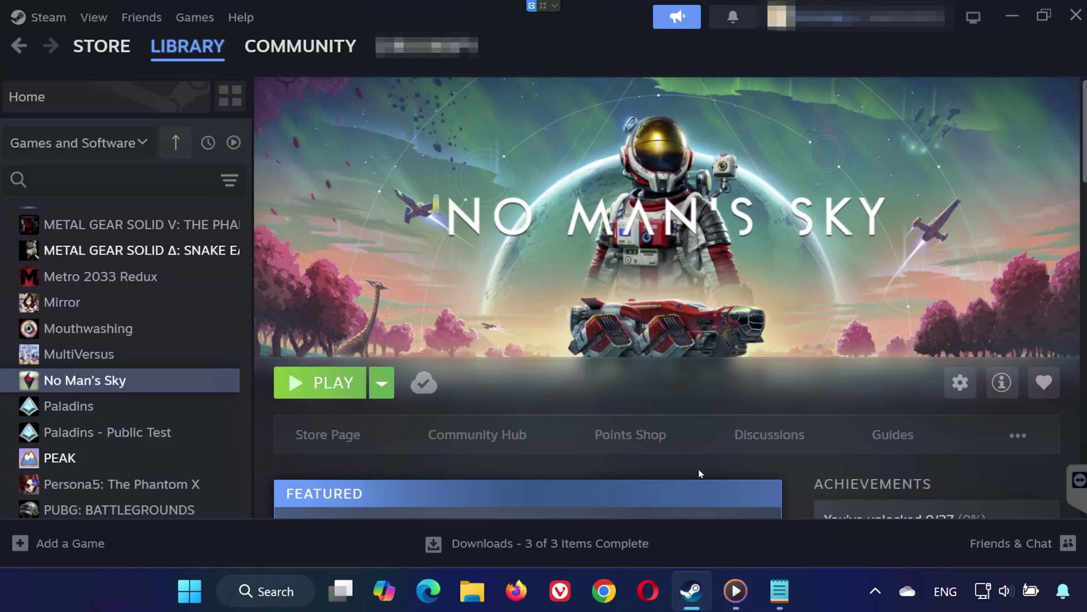
pyautogui.click(286, 384)
pyautogui.click(576, 464)
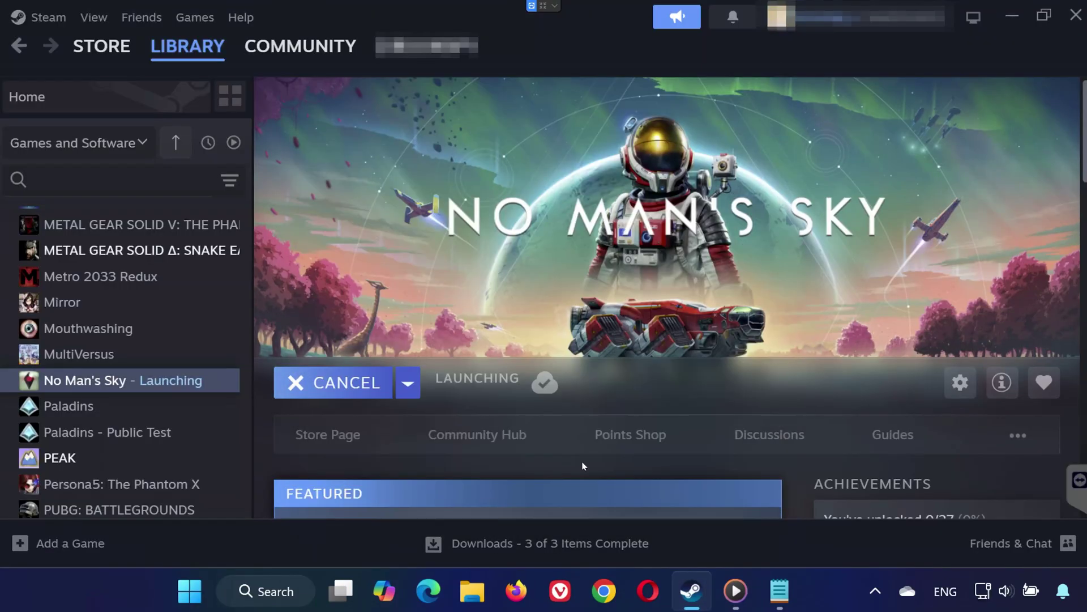